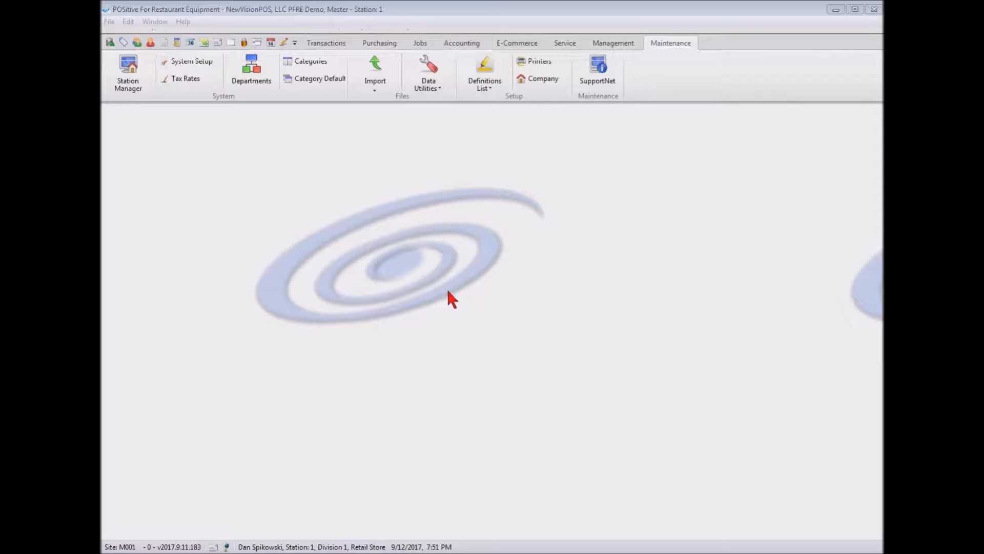
# - Open the vendor list and enter TRUE as the vendor name to locate
pyautogui.click(325, 41)
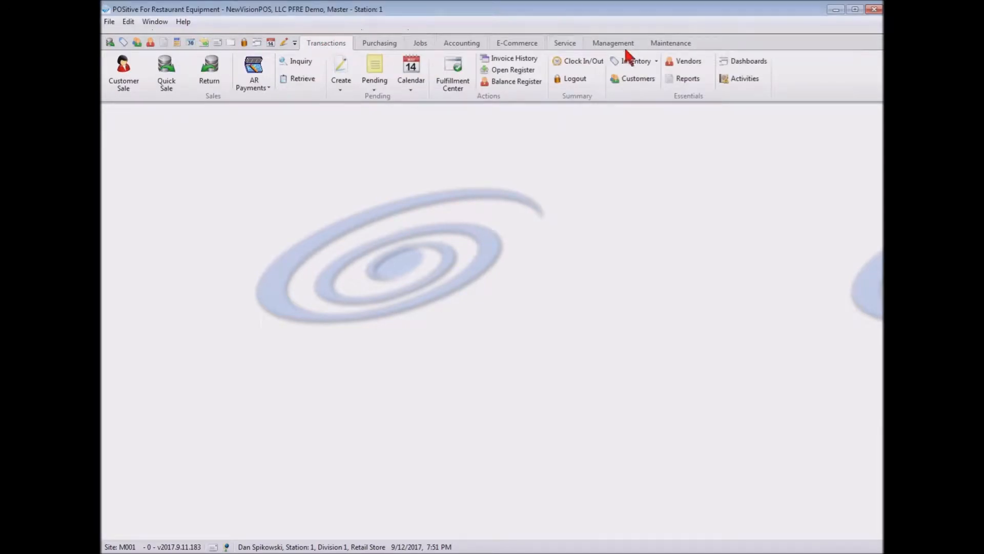
pyautogui.click(688, 61)
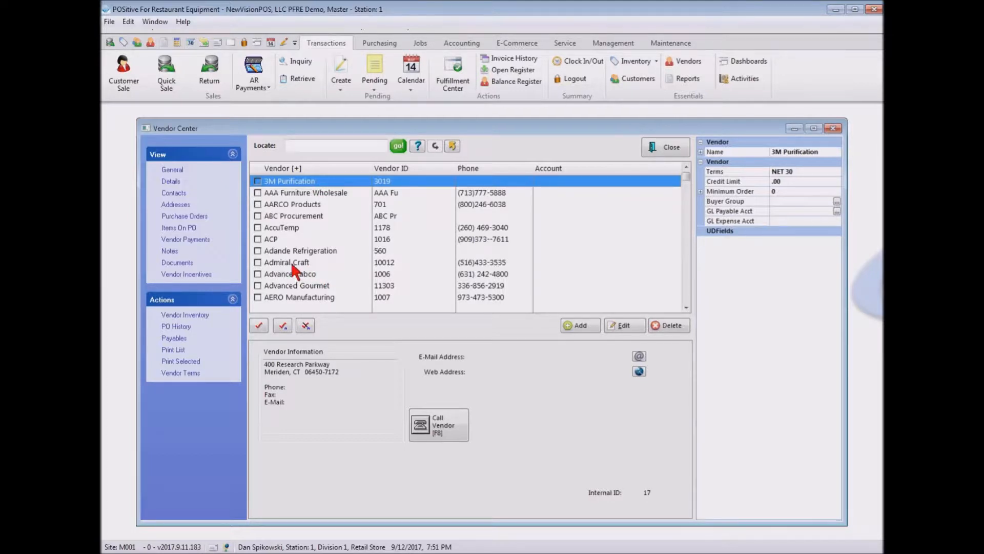
pyautogui.click(297, 145)
pyautogui.write('TRUE')
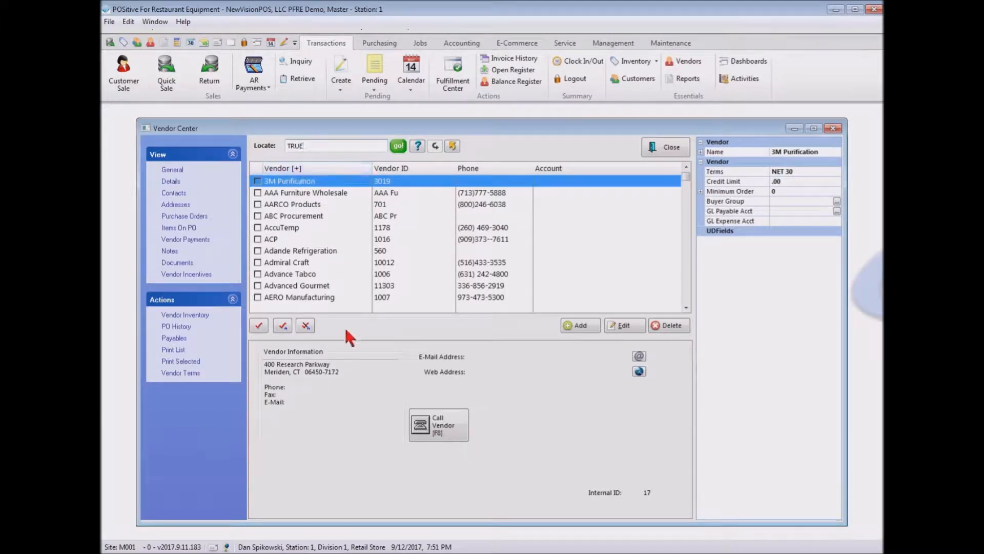
# - Sort the vendors by ID, by phone and finally by name, and locate the vendor True Food Service Equipment
pyautogui.click(431, 169)
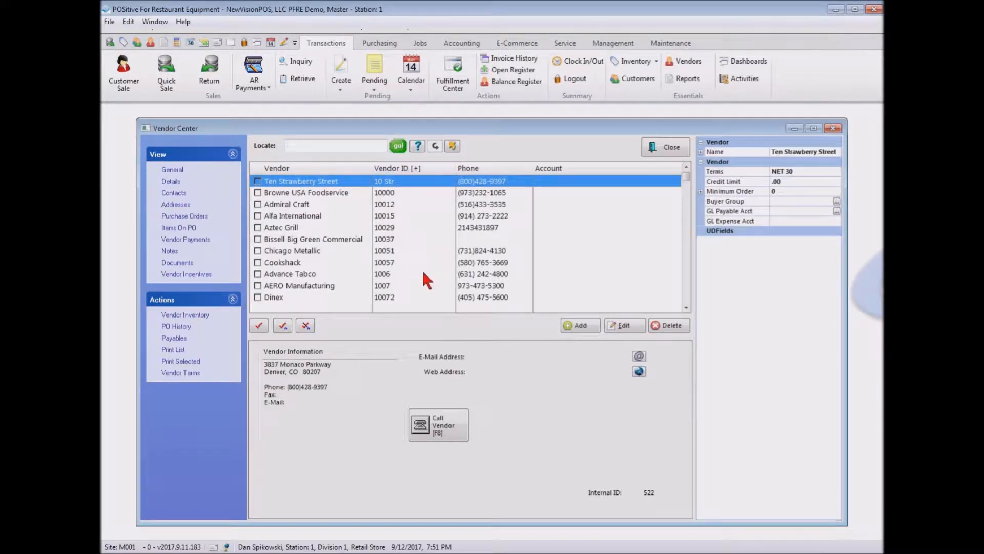
pyautogui.click(497, 169)
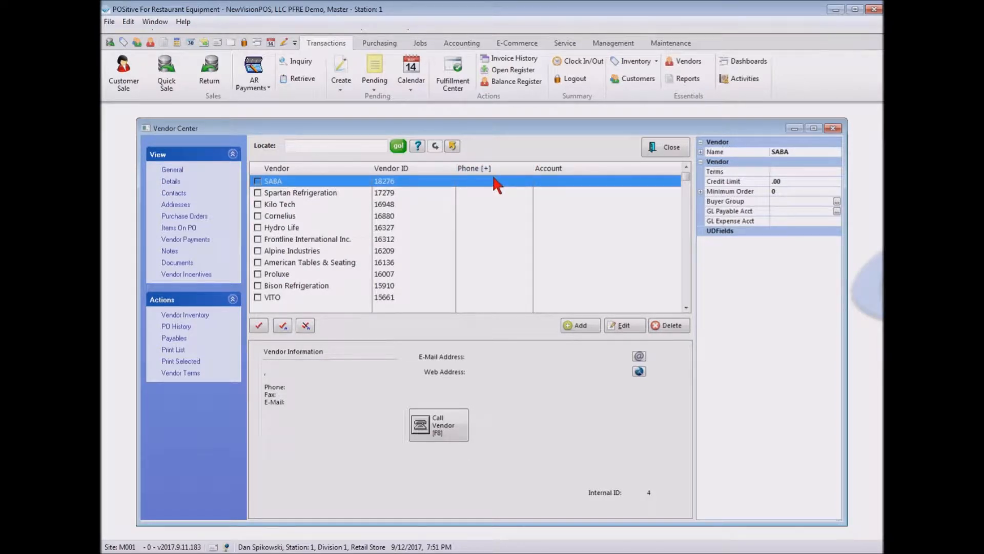
pyautogui.click(316, 169)
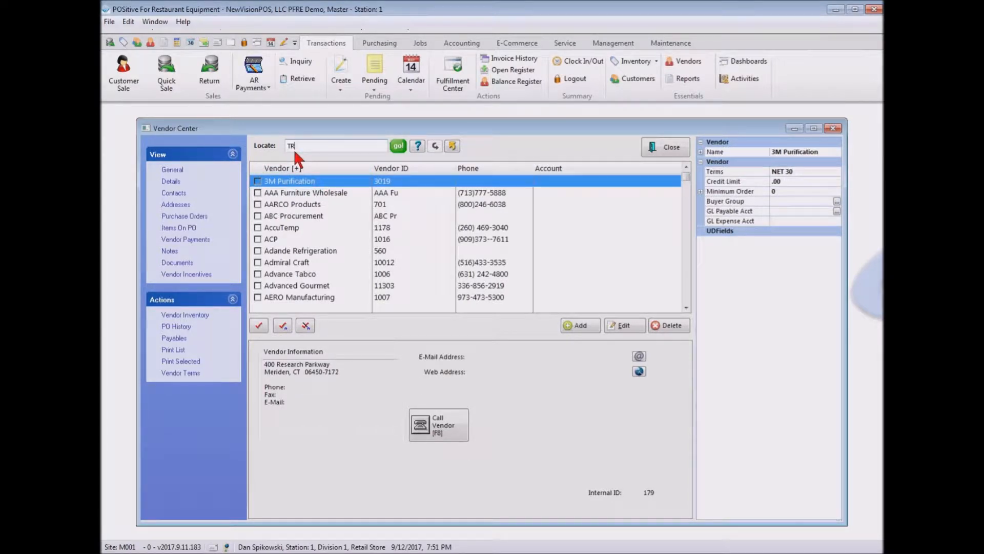
pyautogui.press('Return')
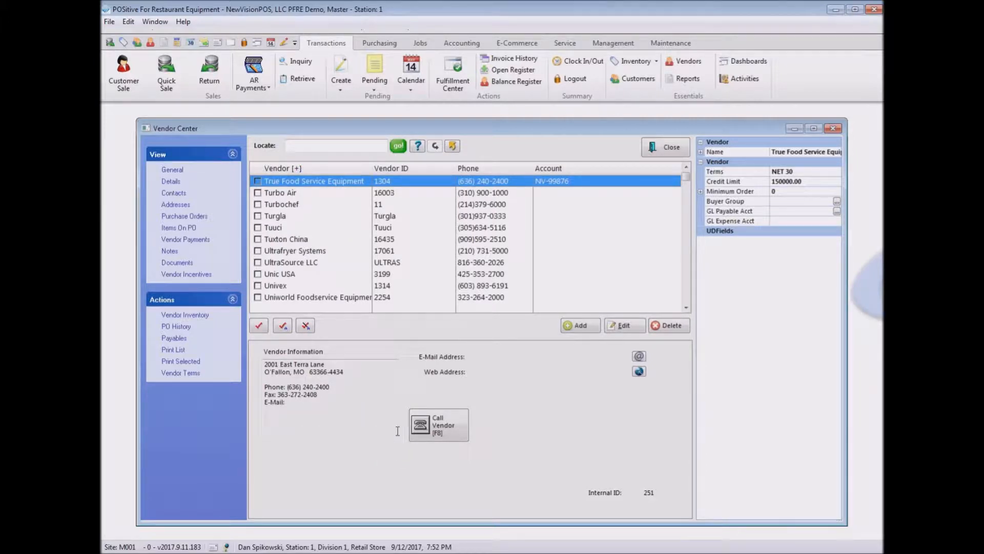
# - Review the general information and details of True Food Service Equipment and open its record for editing
pyautogui.click(176, 170)
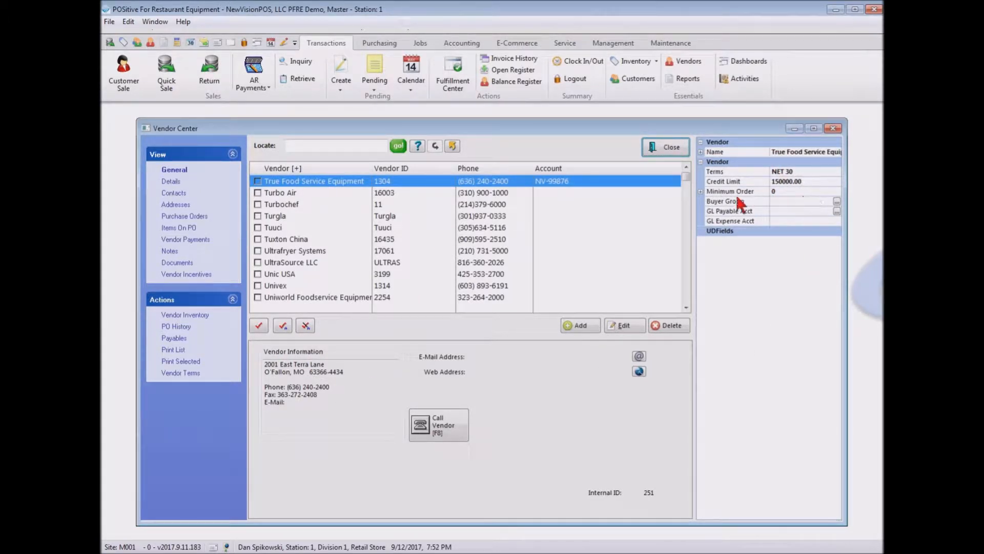
pyautogui.click(171, 181)
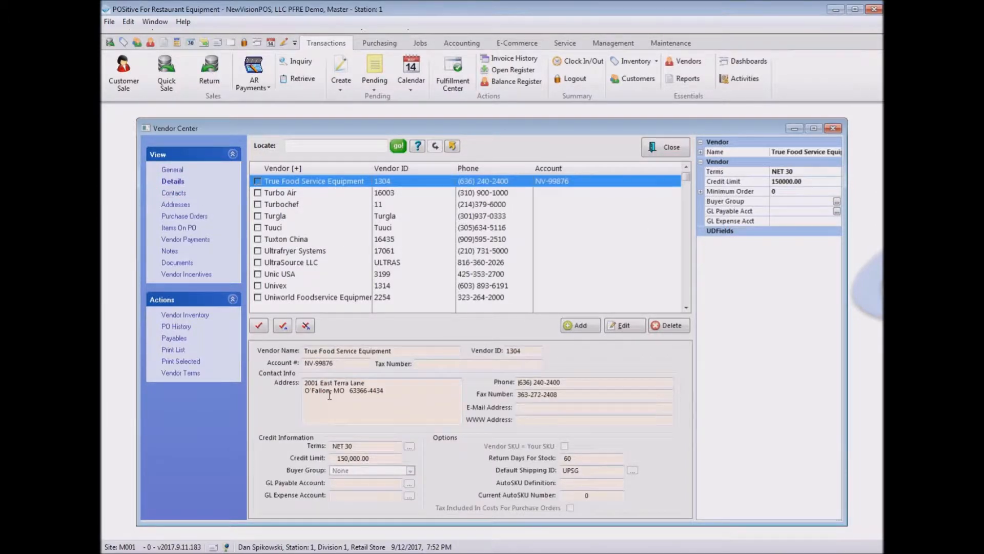
pyautogui.click(623, 325)
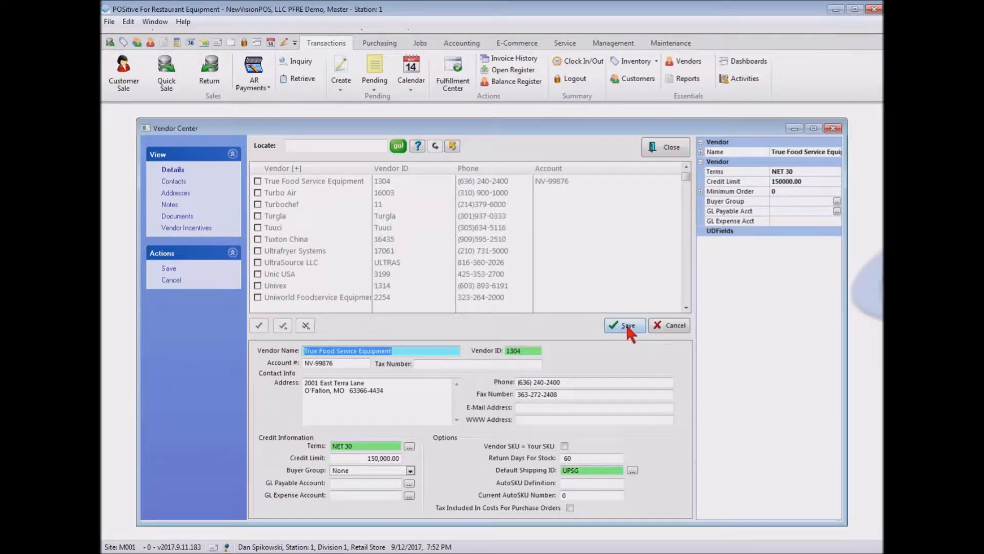
# - Examine the vendor's contacts and open the Parts contact's phone information, accepting it as it stands
pyautogui.click(170, 185)
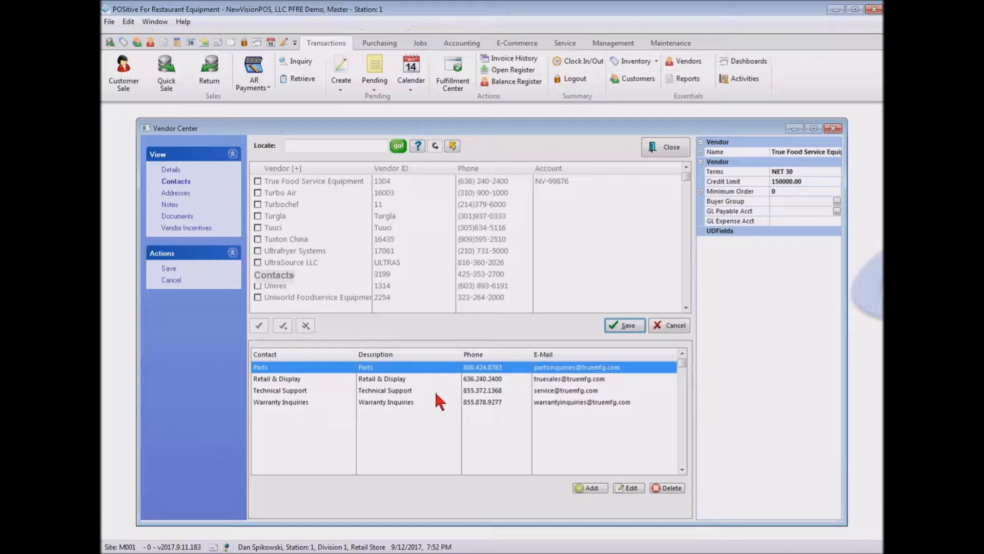
pyautogui.click(636, 488)
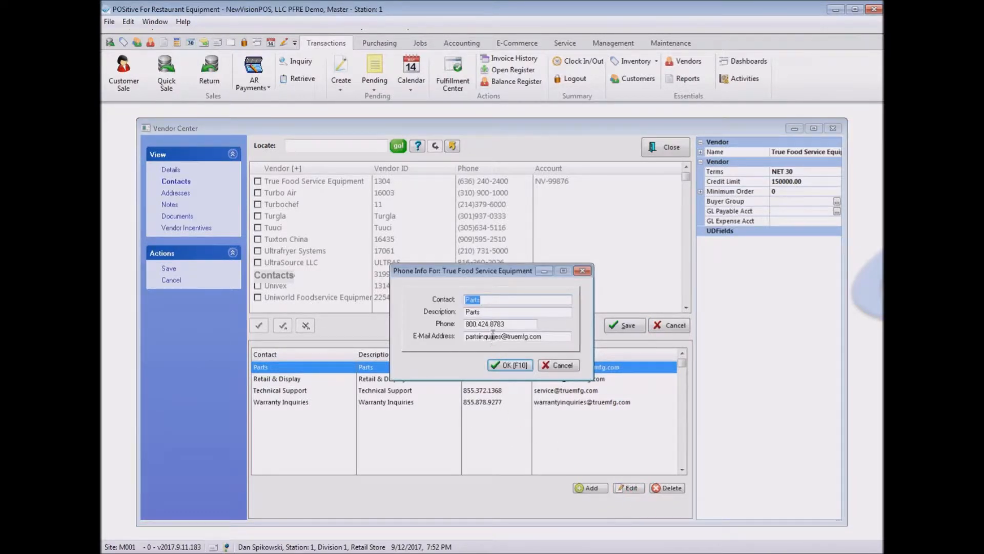
pyautogui.click(514, 364)
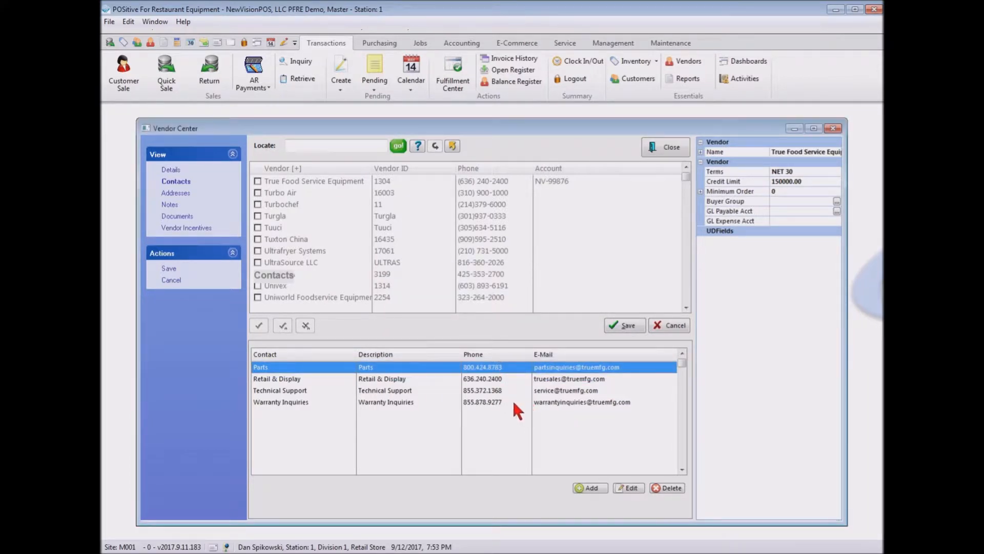
# - Add an address of type Main to the vendor using the prefilled business details, and save the vendor record
pyautogui.click(178, 192)
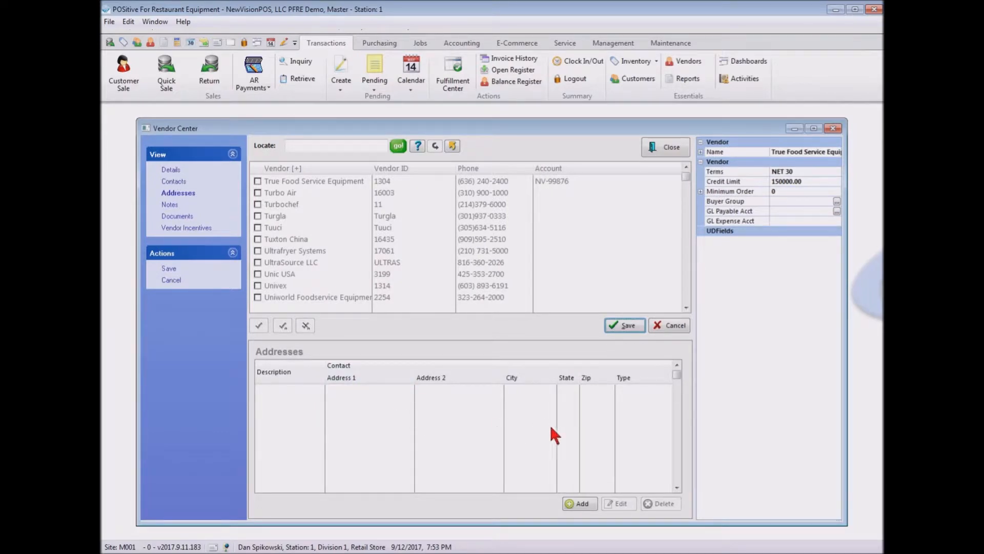
pyautogui.click(579, 503)
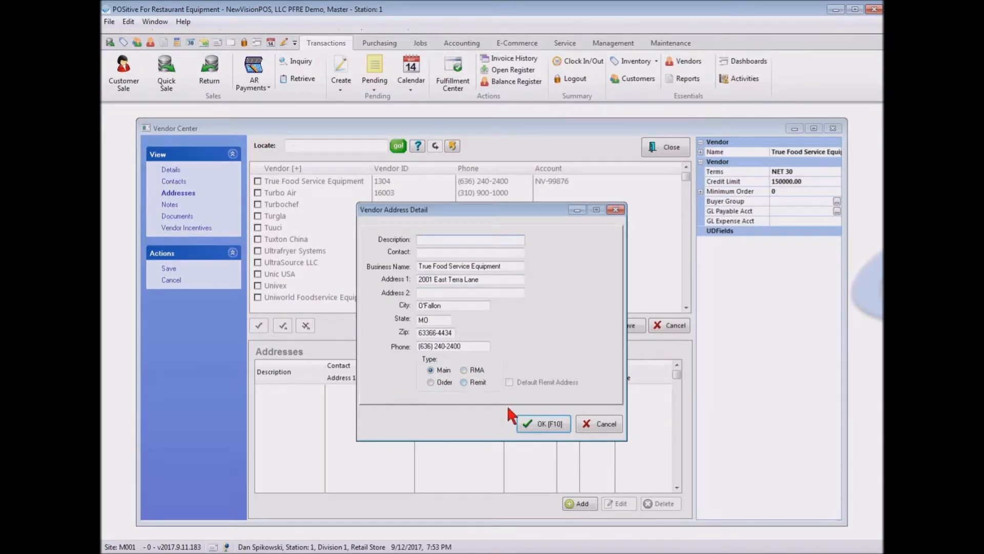
pyautogui.click(539, 423)
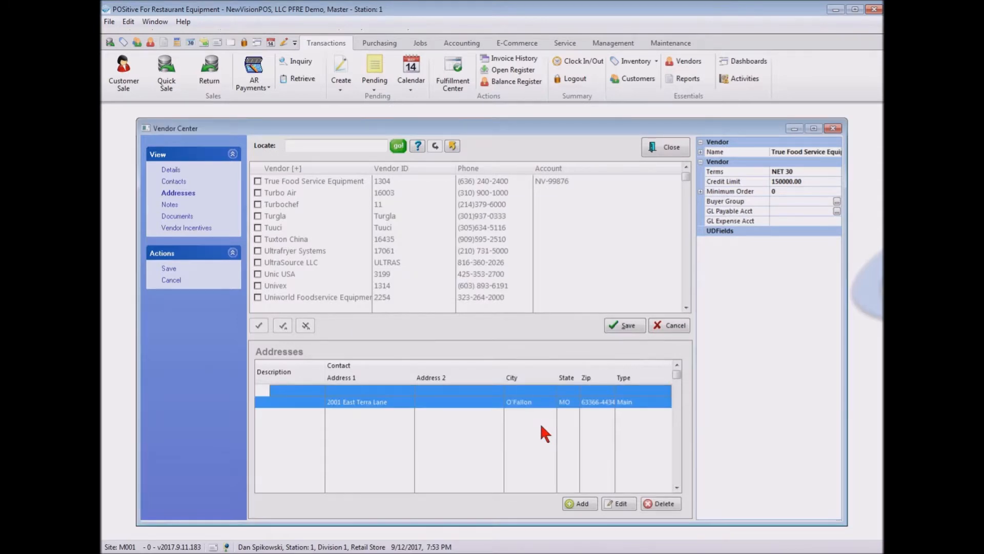
pyautogui.click(170, 205)
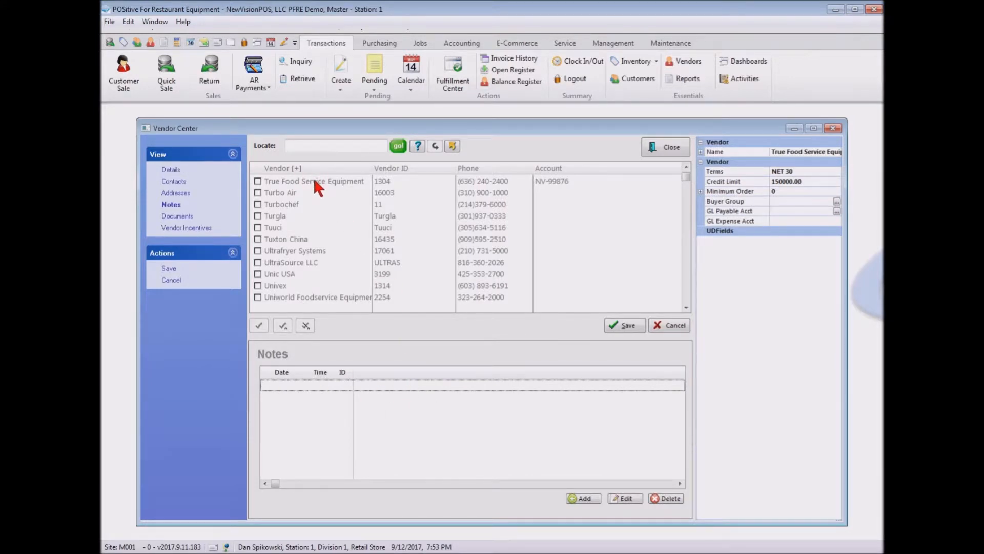
pyautogui.click(625, 326)
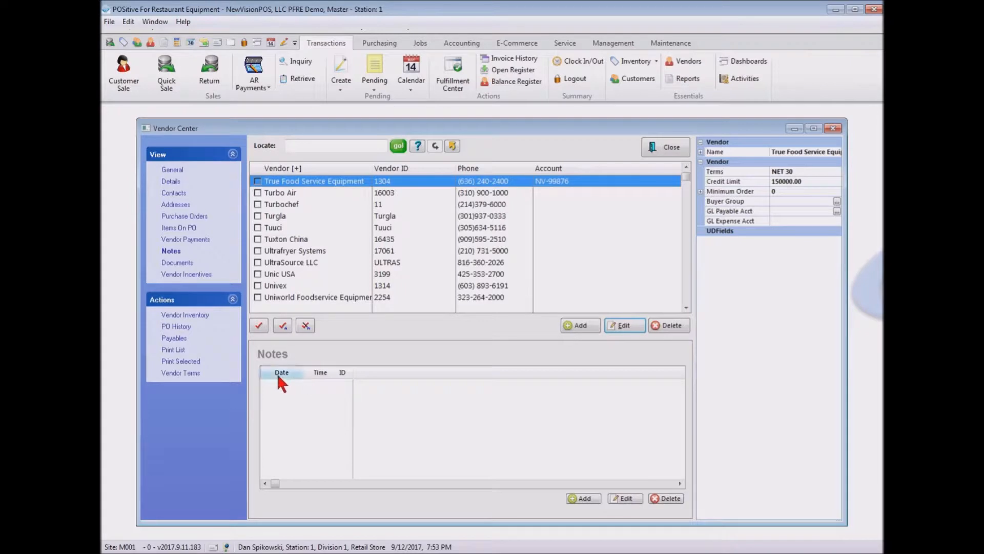
pyautogui.click(590, 497)
pyautogui.click(400, 285)
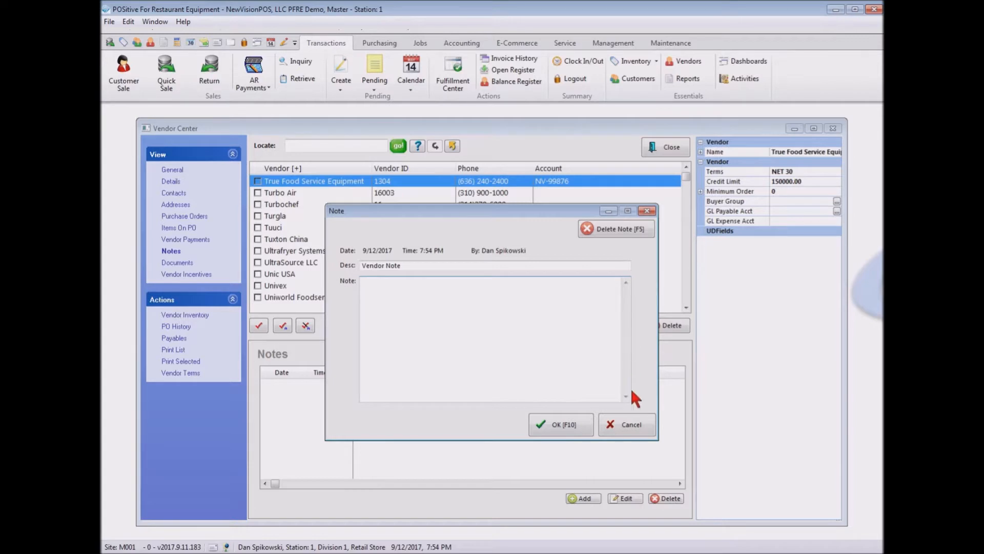
pyautogui.click(634, 420)
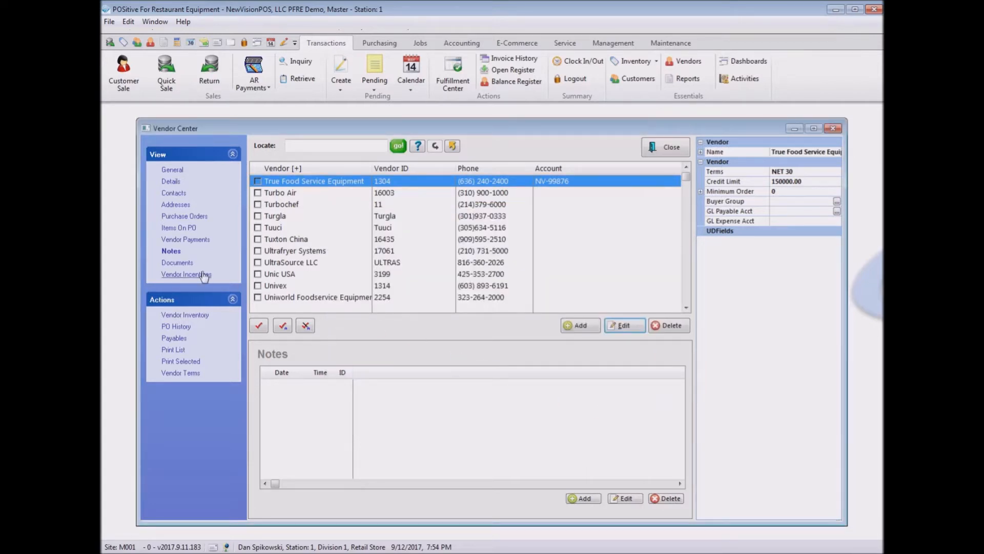
# - Read through the vendor's attached Warranty PDF, close it, and examine the vendor's purchase incentive levels
pyautogui.click(173, 264)
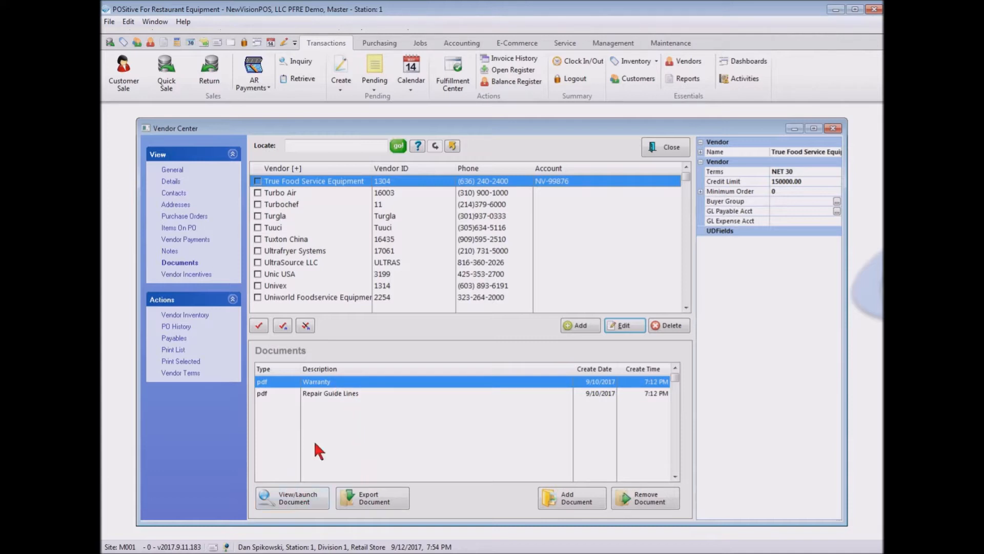
pyautogui.click(295, 500)
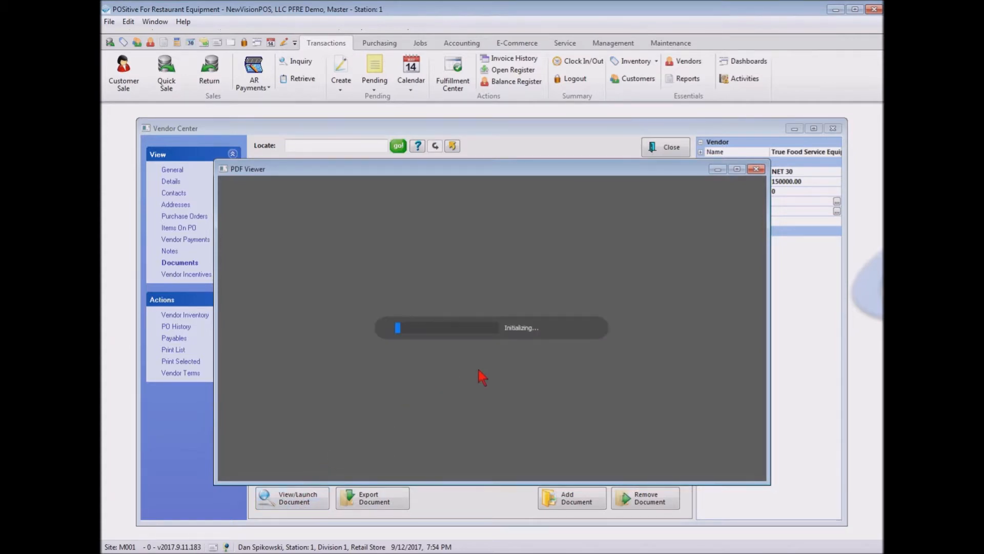
pyautogui.scroll(-1, 493, 316)
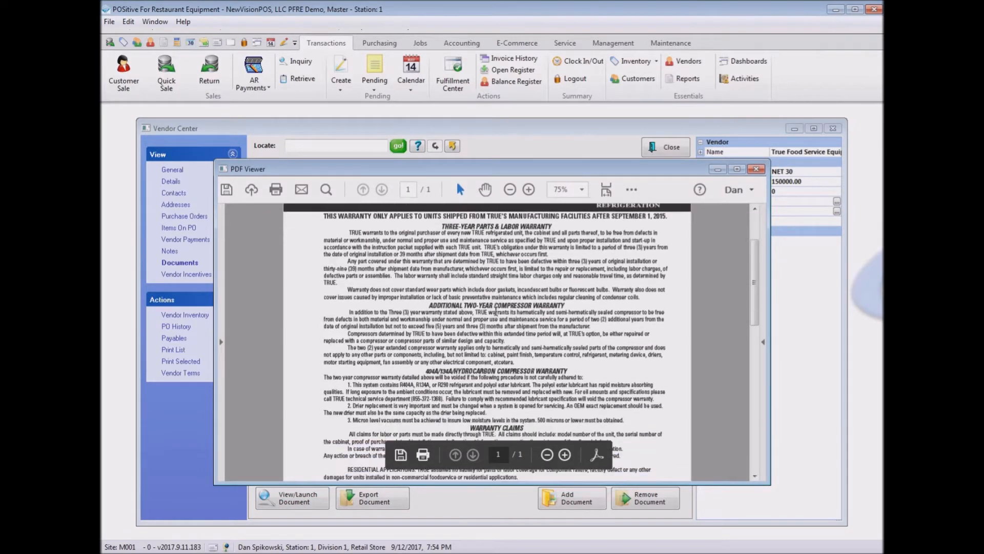
pyautogui.scroll(-1, 498, 325)
pyautogui.scroll(-2, 498, 325)
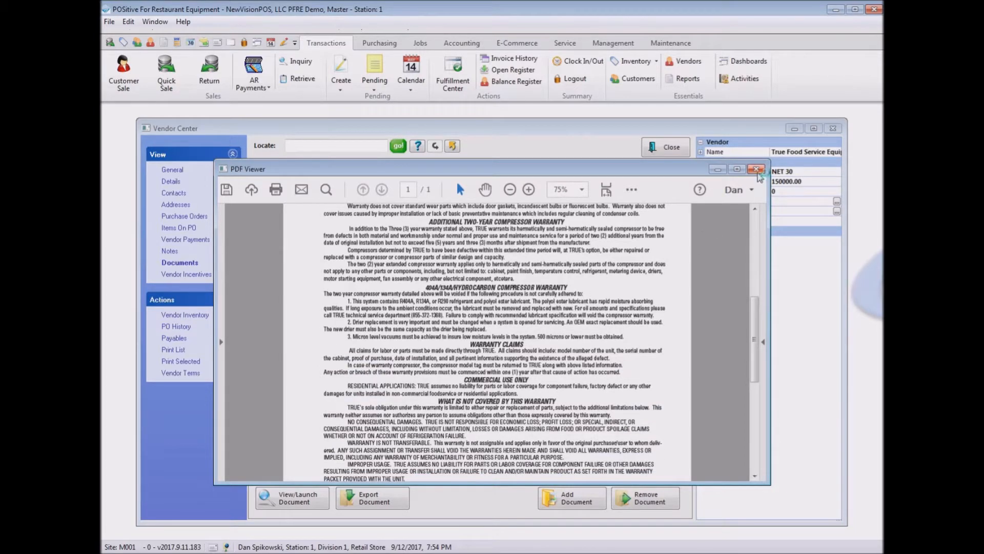
pyautogui.click(756, 170)
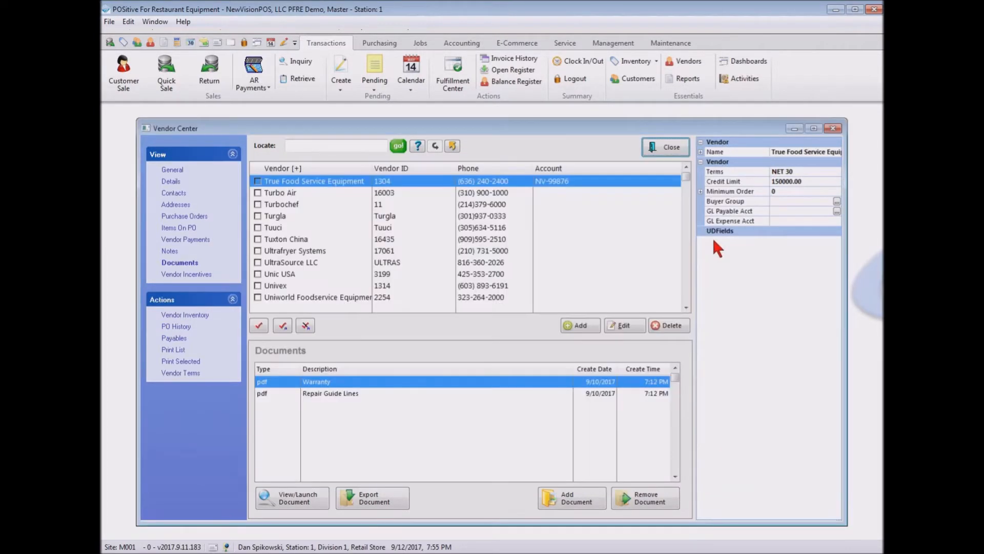
pyautogui.click(186, 275)
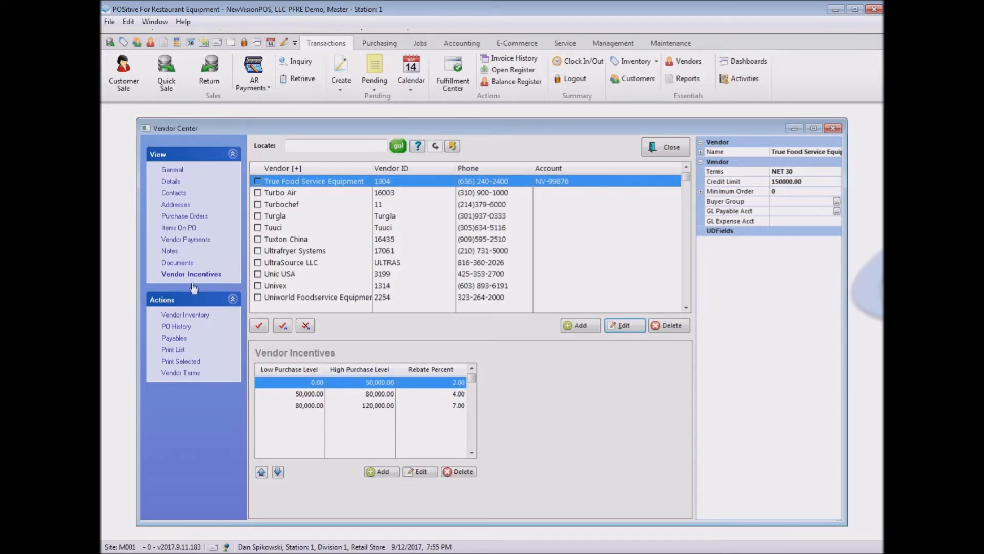
# - Edit the vendor's details and set its buyer group to the National Association entry
pyautogui.click(172, 183)
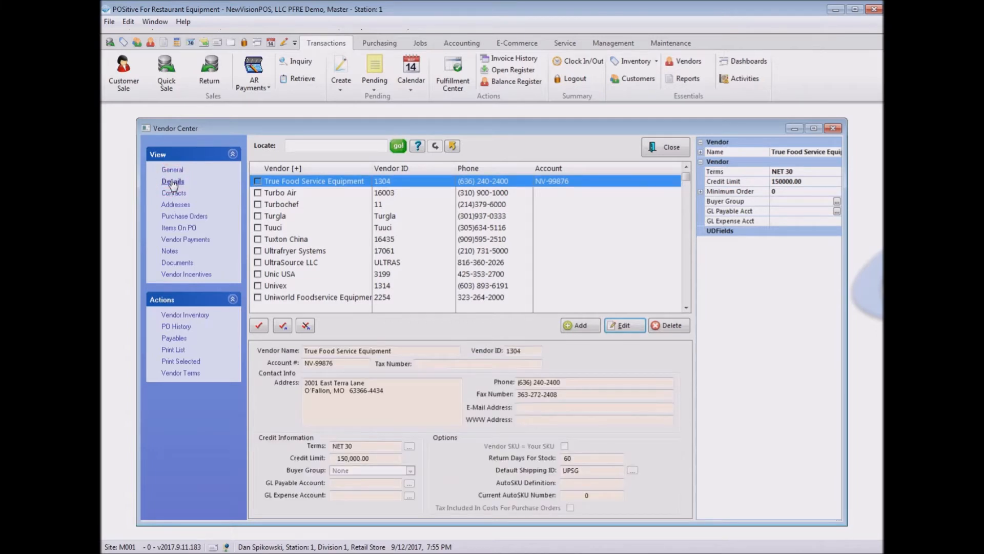
pyautogui.click(624, 323)
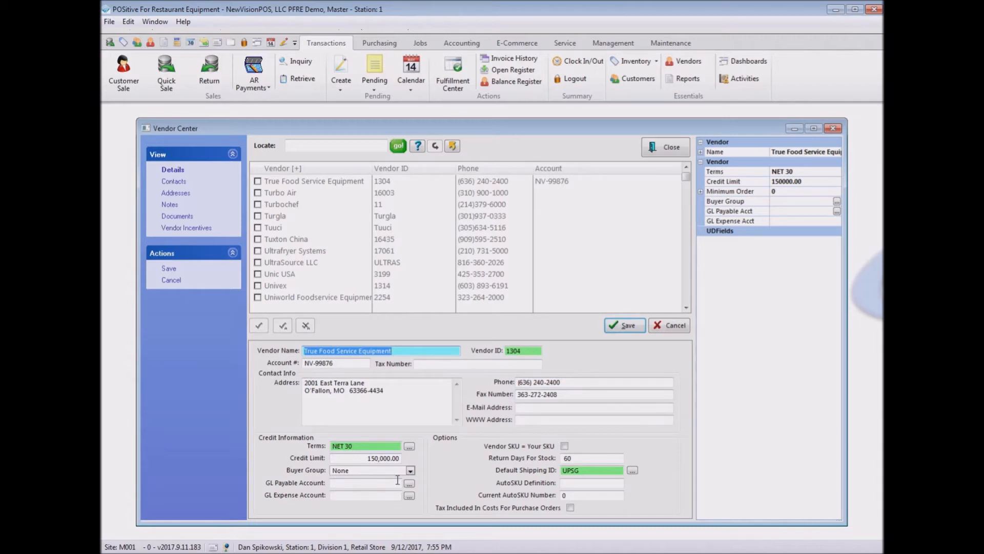
pyautogui.click(410, 470)
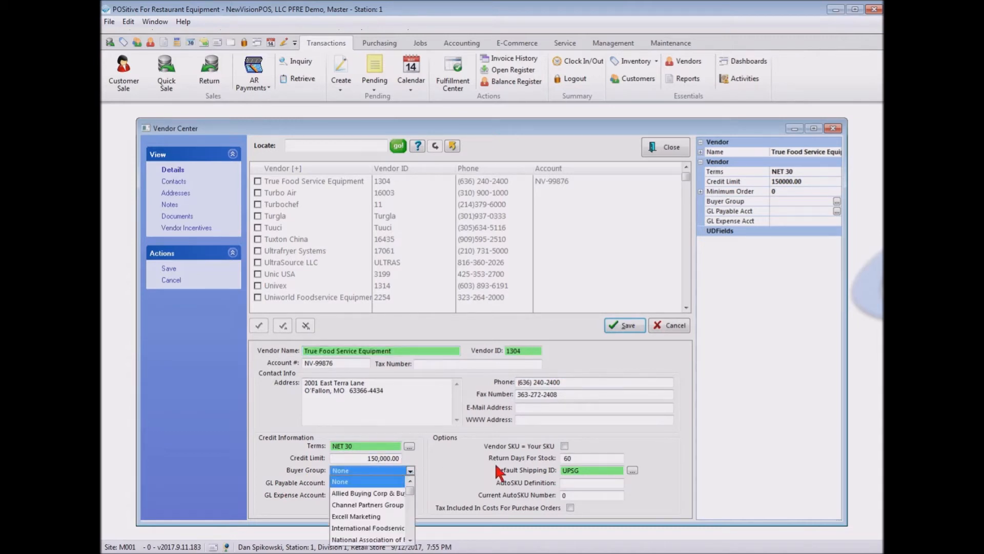
pyautogui.click(363, 539)
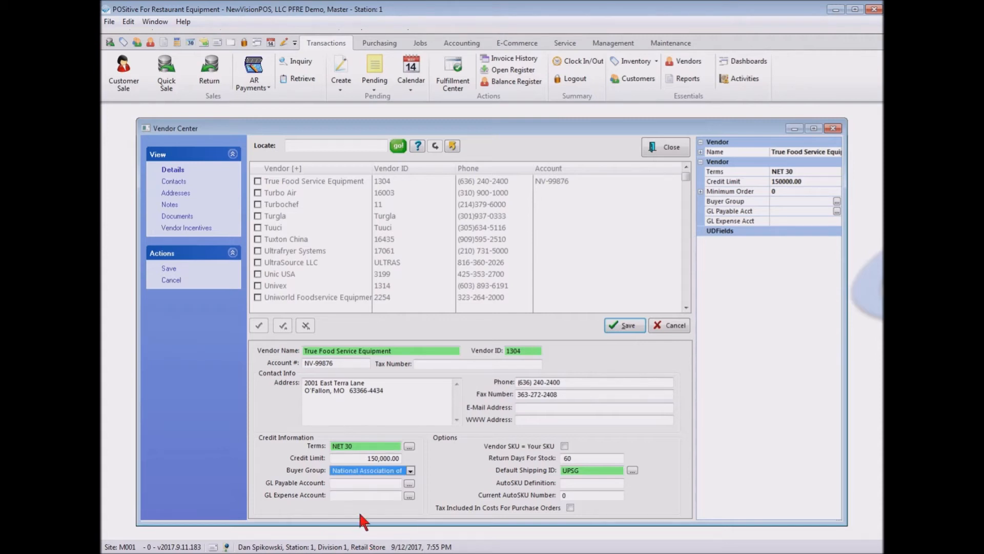